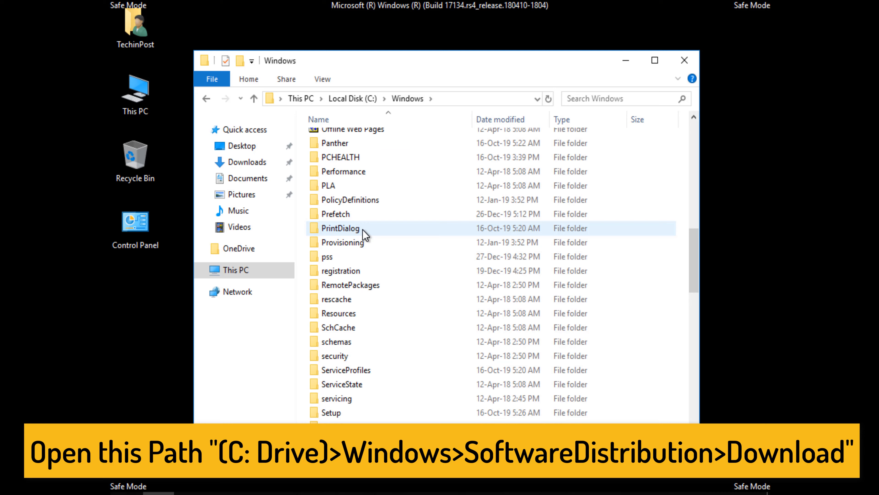
- Open the Download folder inside SoftwareDistribution in the C: drive's Windows folder
scroll(363, 232, down, 3)
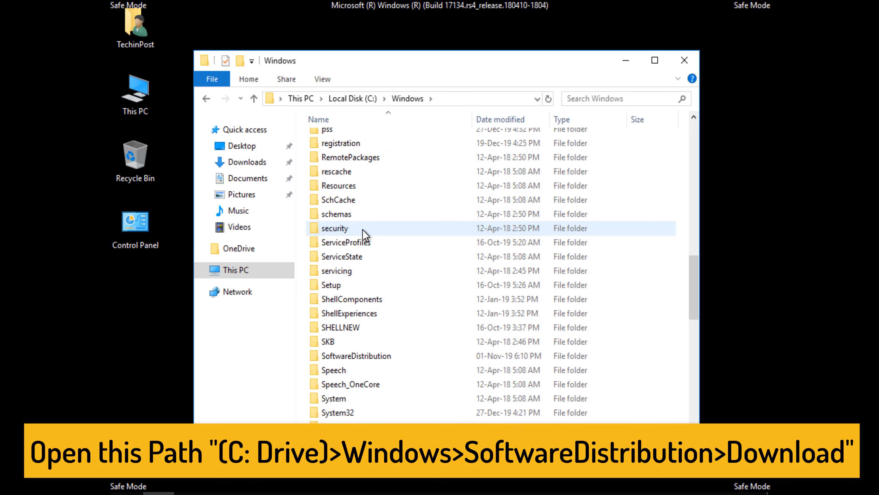
scroll(364, 232, down, 4)
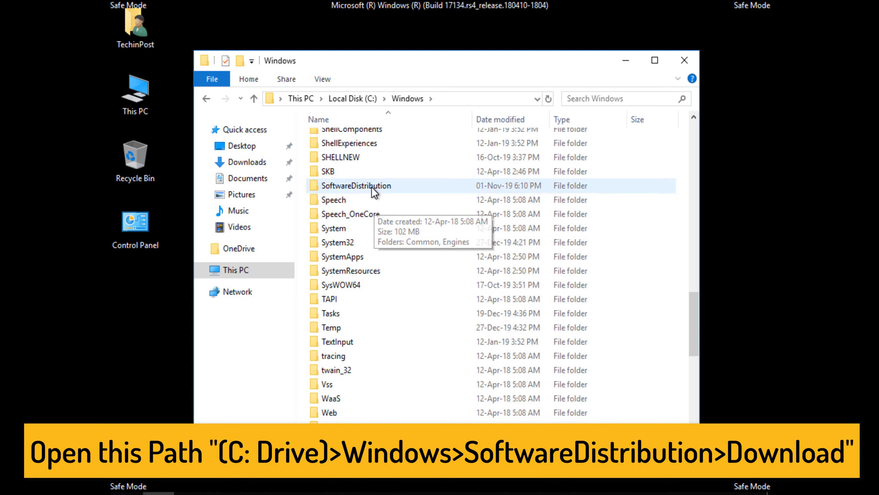
click(372, 187)
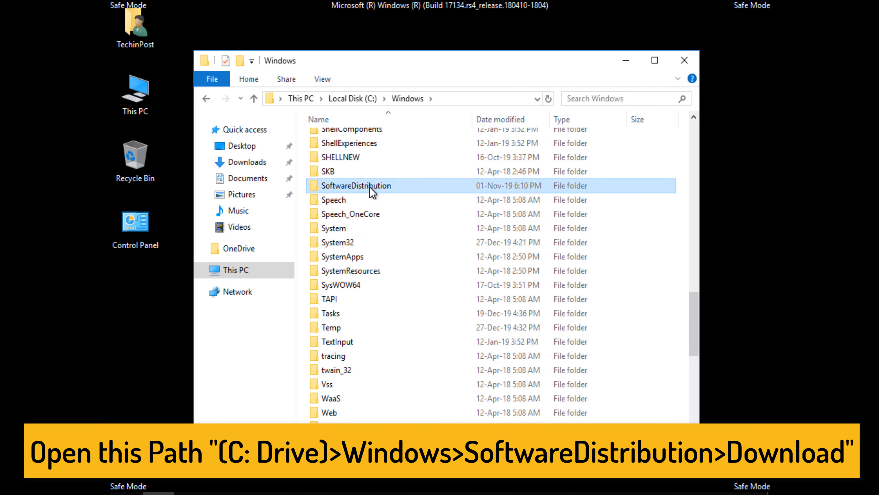
double_click(370, 187)
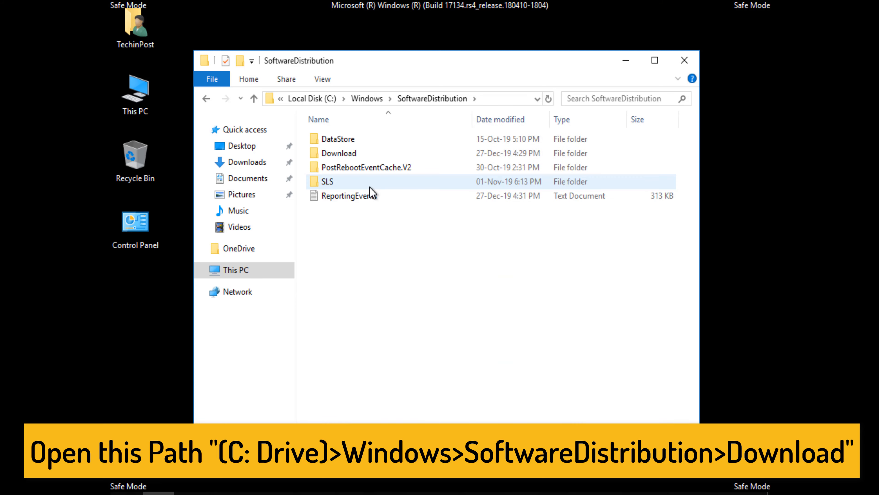
double_click(356, 155)
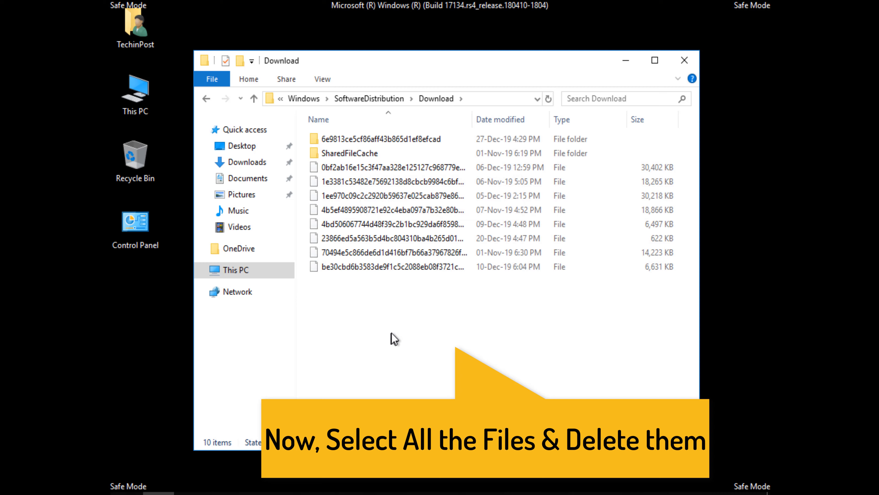
- Delete all files and folders in the Download folder and close its window
drag(373, 338, 403, 138)
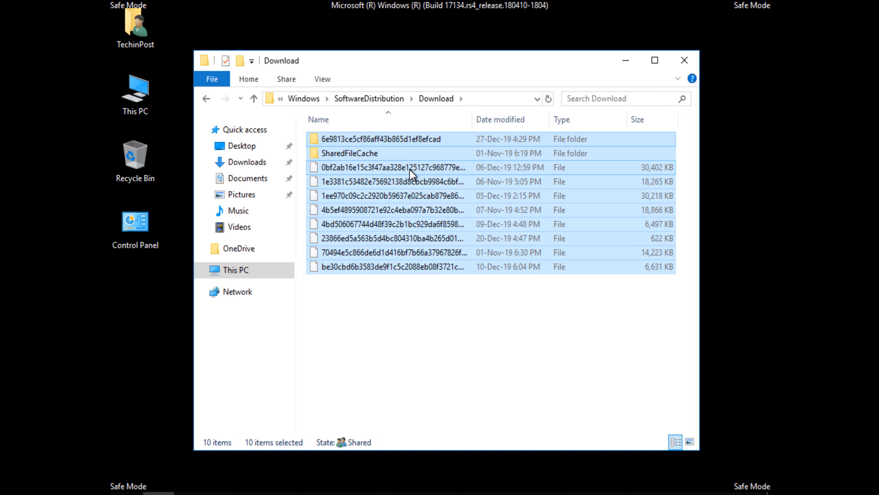
right_click(409, 169)
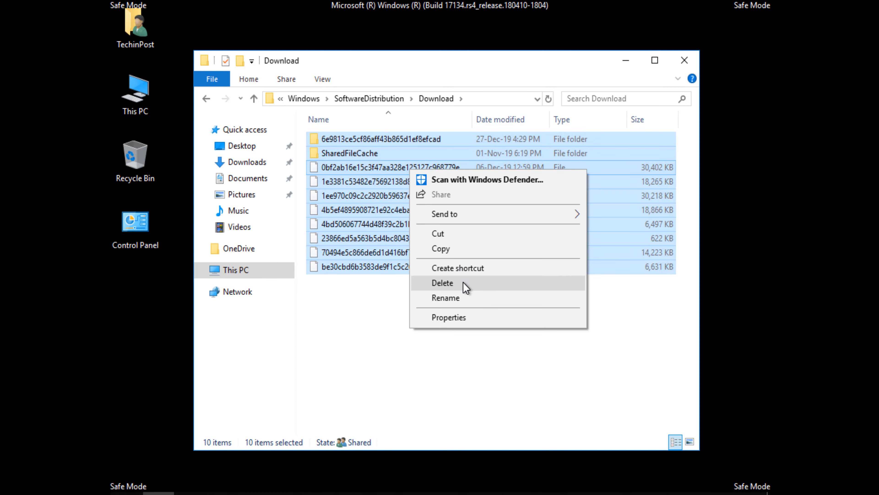
click(442, 283)
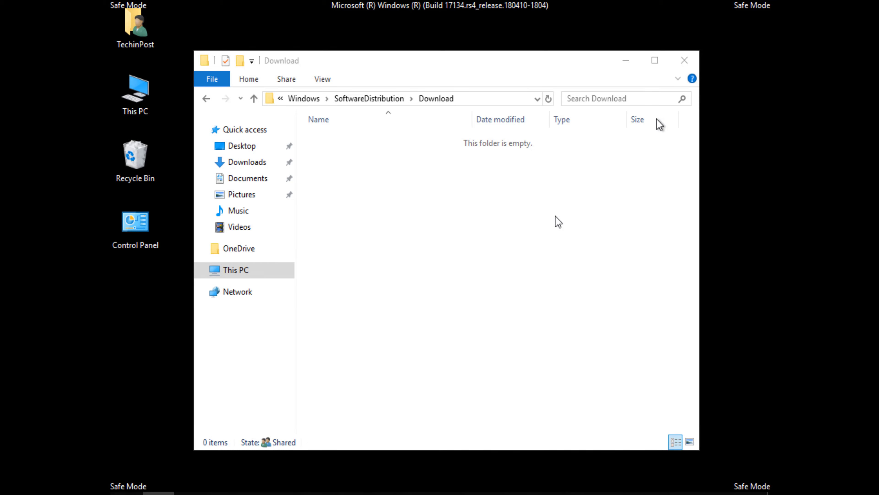
click(685, 60)
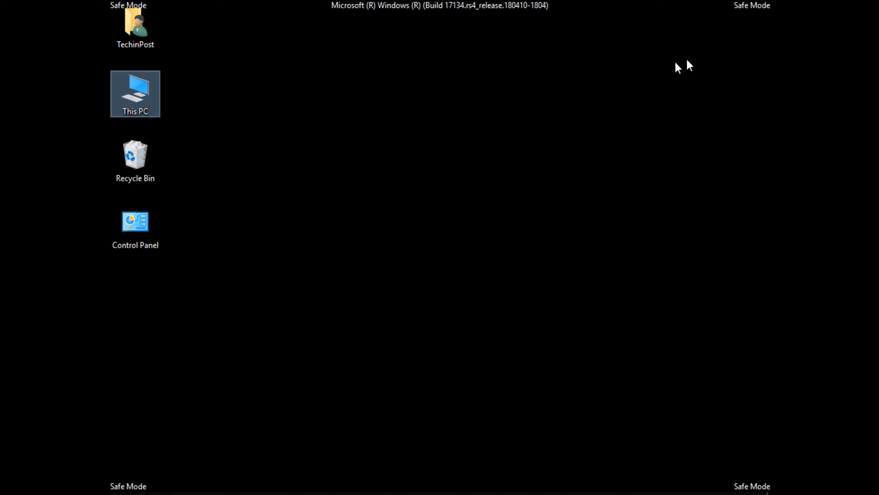
- Empty the Recycle Bin, permanently deleting its contents
right_click(135, 154)
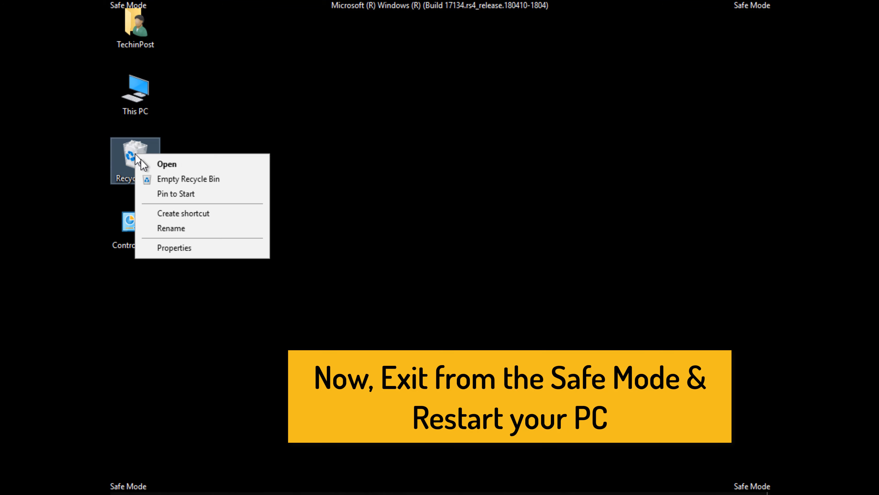
click(160, 177)
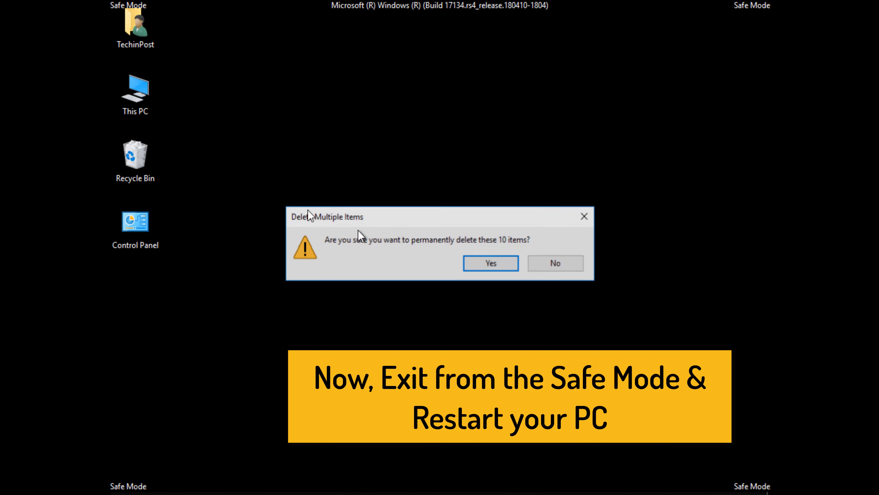
click(478, 266)
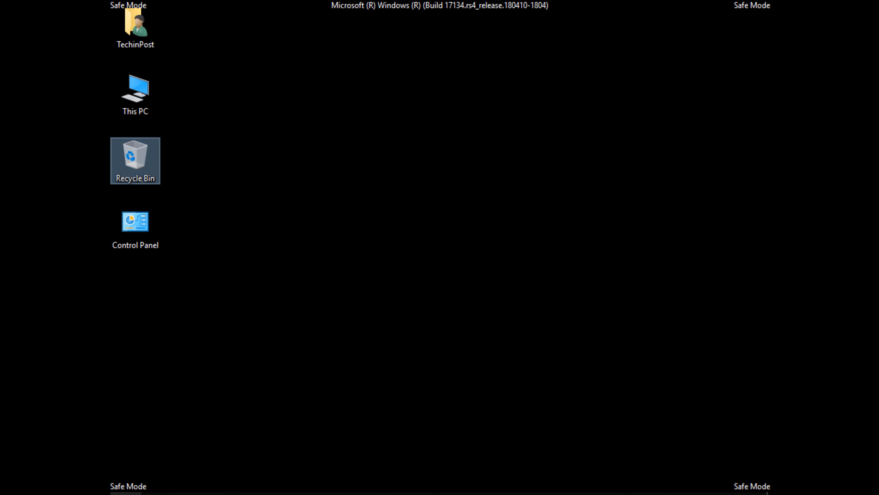
- Open System Configuration by running msconfig from the Run dialog
click(126, 493)
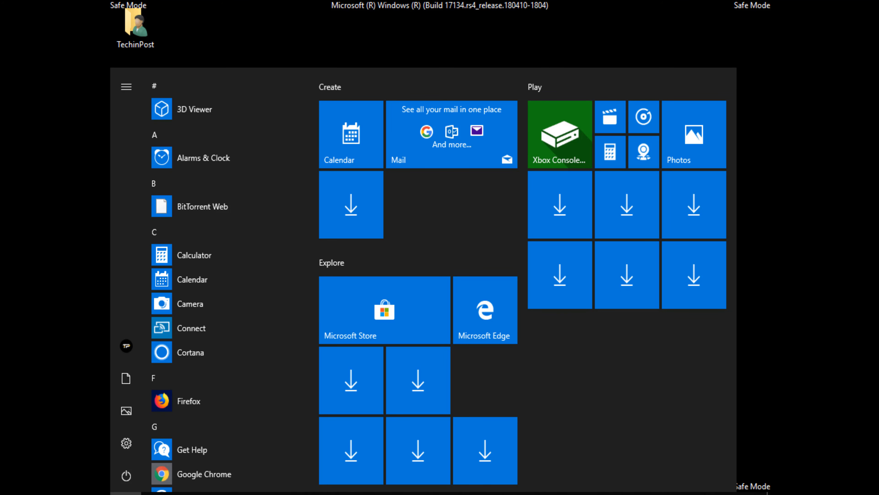
text(run)
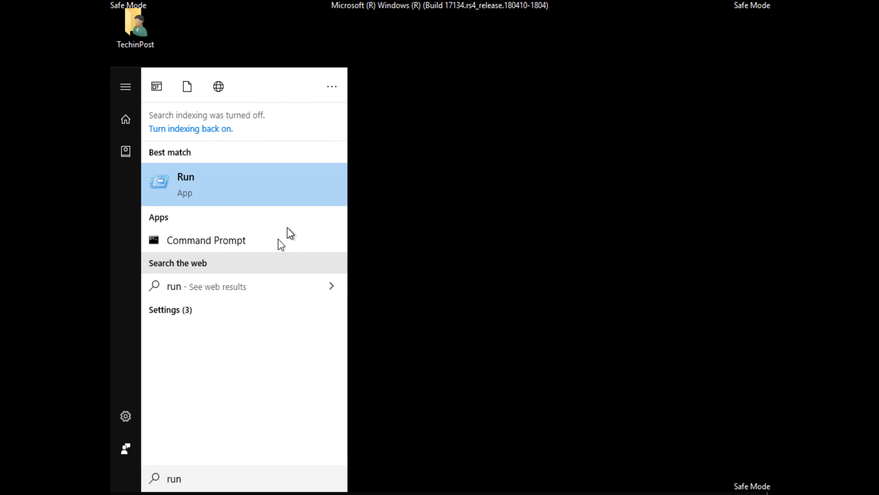
click(297, 188)
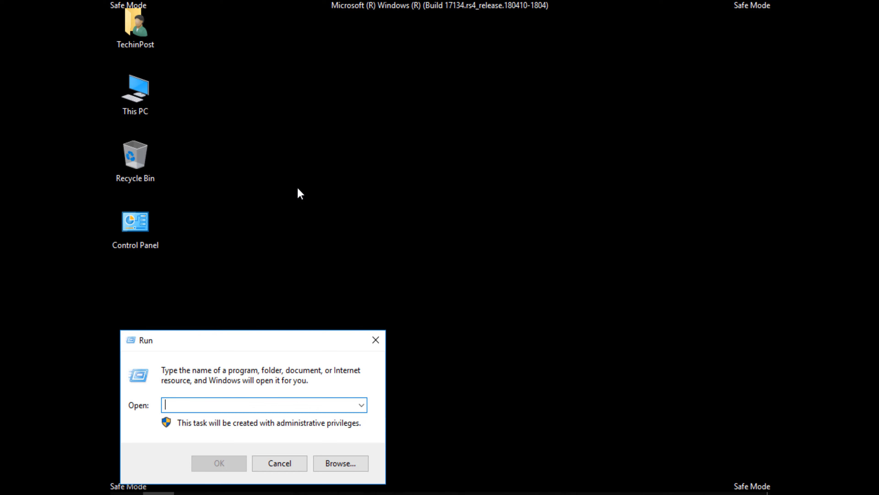
text(ms)
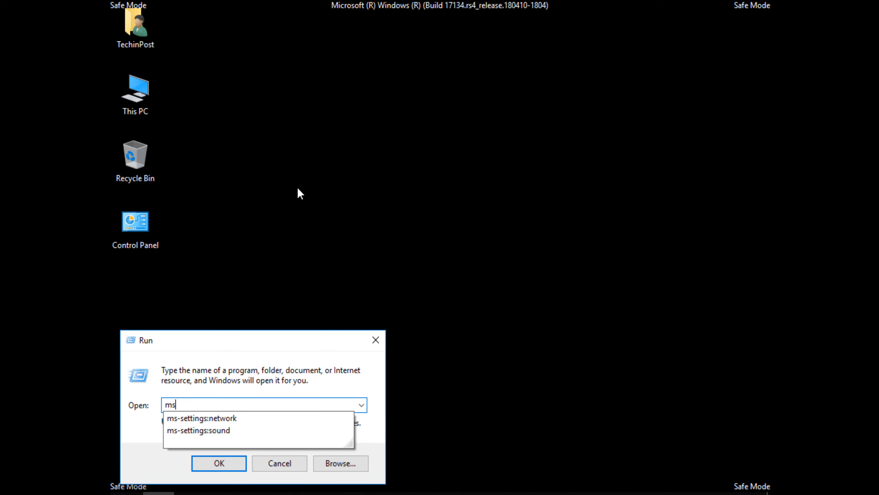
text(config)
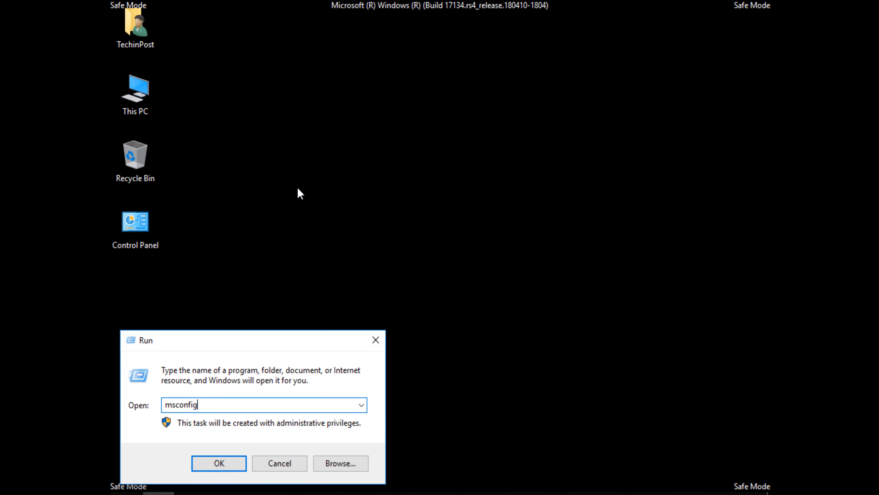
key(Return)
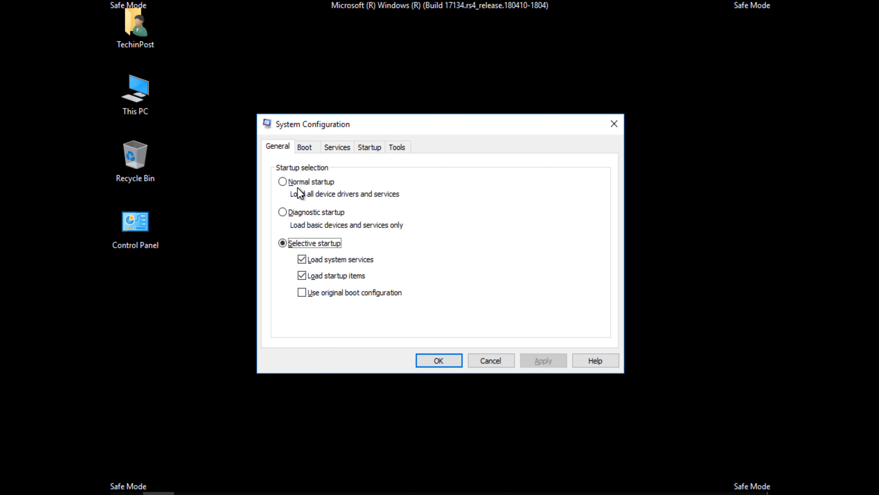
- Disable Safe boot in the boot options, apply the change and restart the computer
click(308, 148)
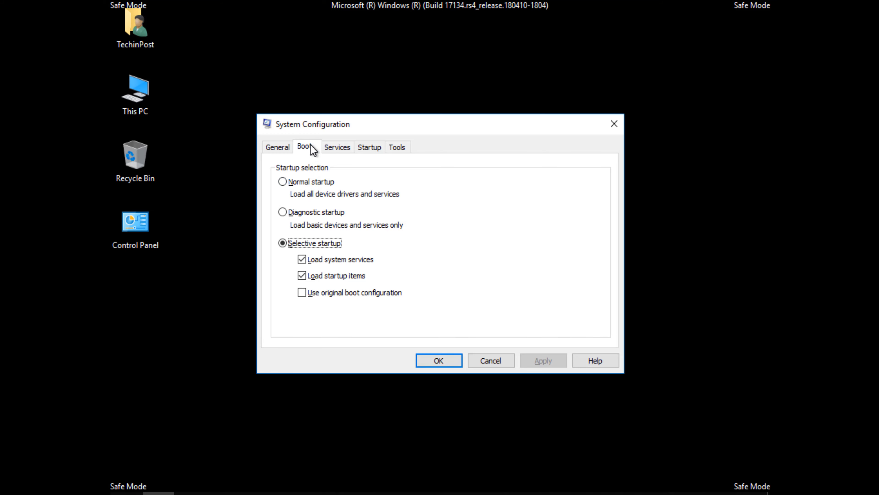
click(315, 279)
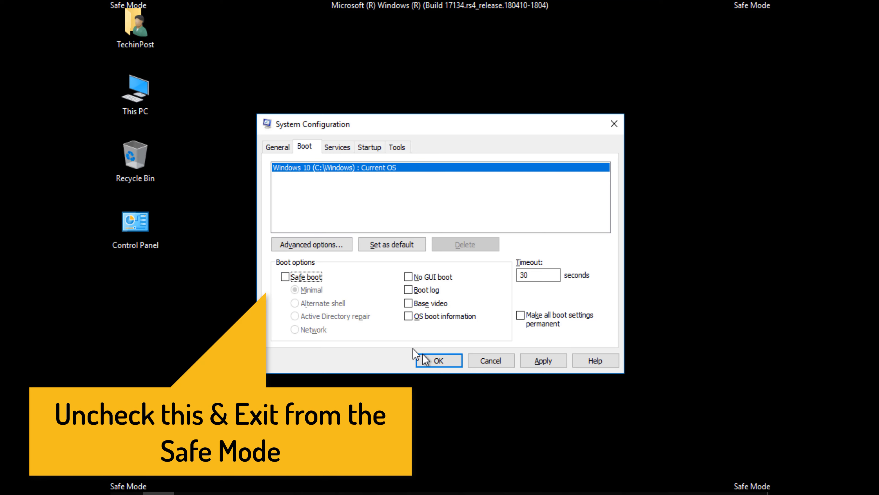
click(531, 363)
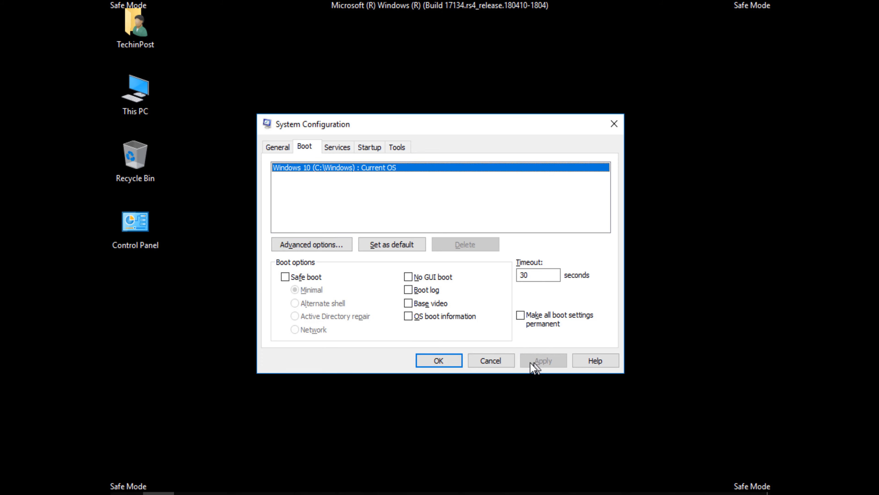
click(443, 360)
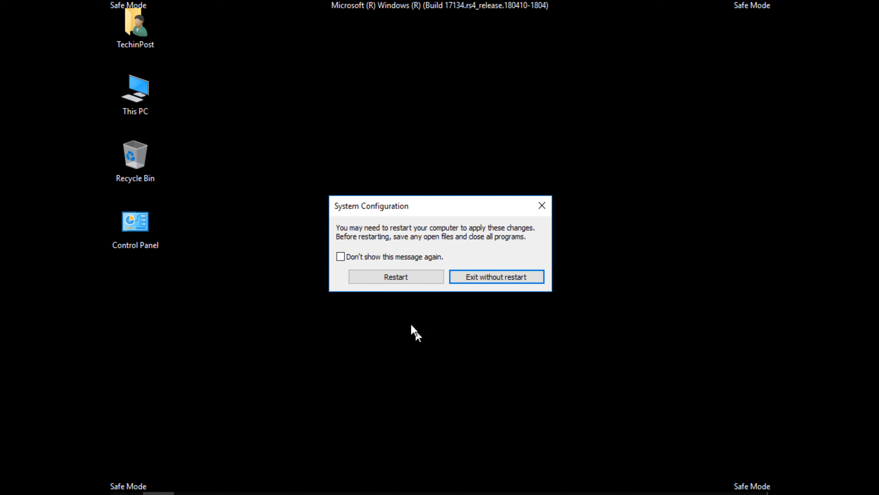
click(392, 279)
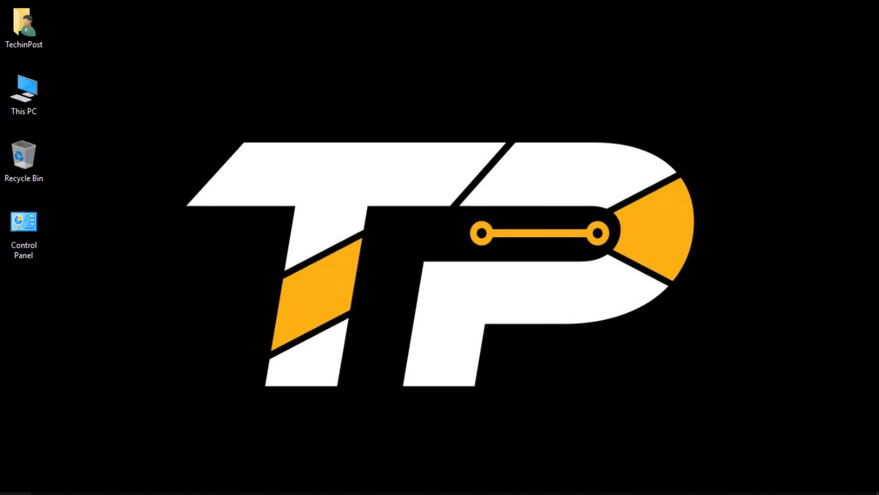
- Search for services and run the Services app as administrator
click(16, 493)
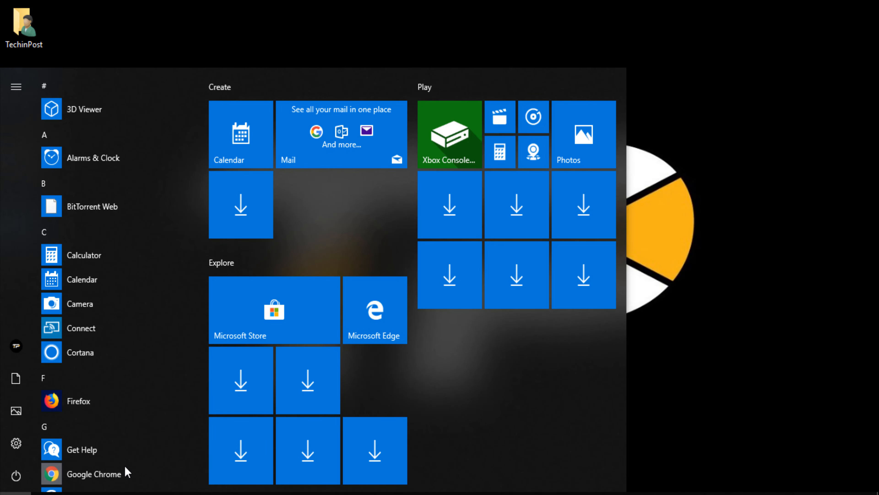
text(serv)
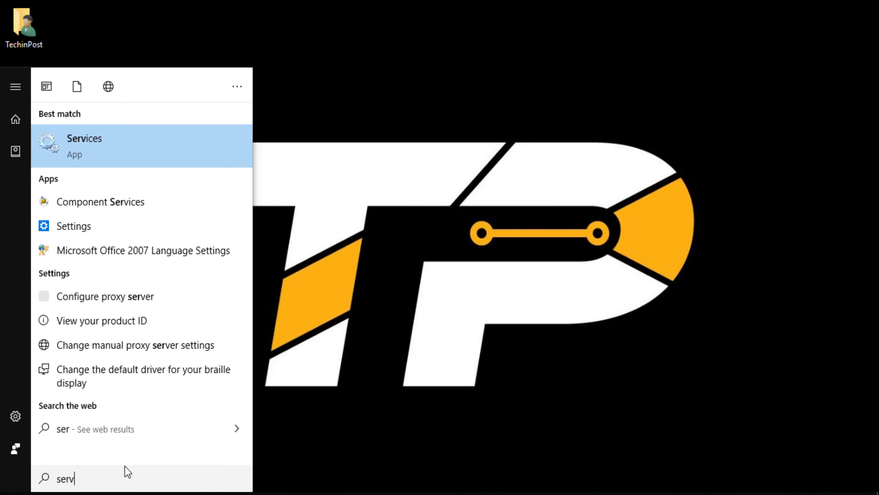
text(ices)
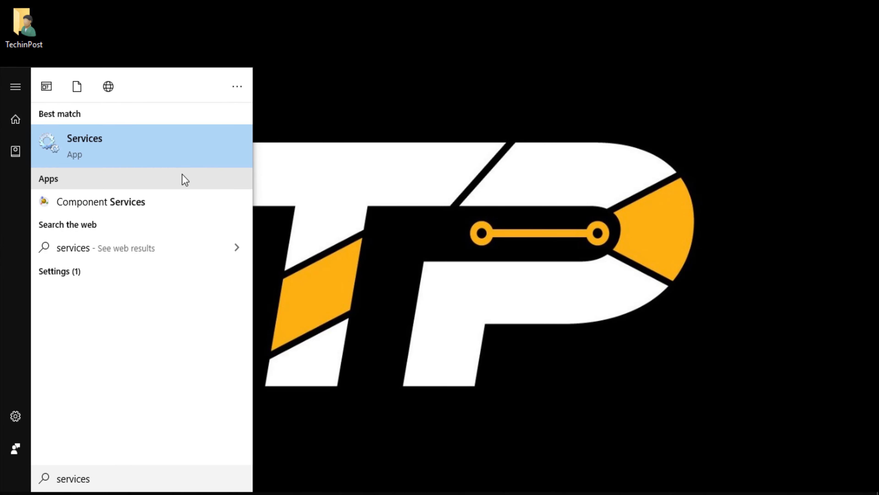
right_click(152, 140)
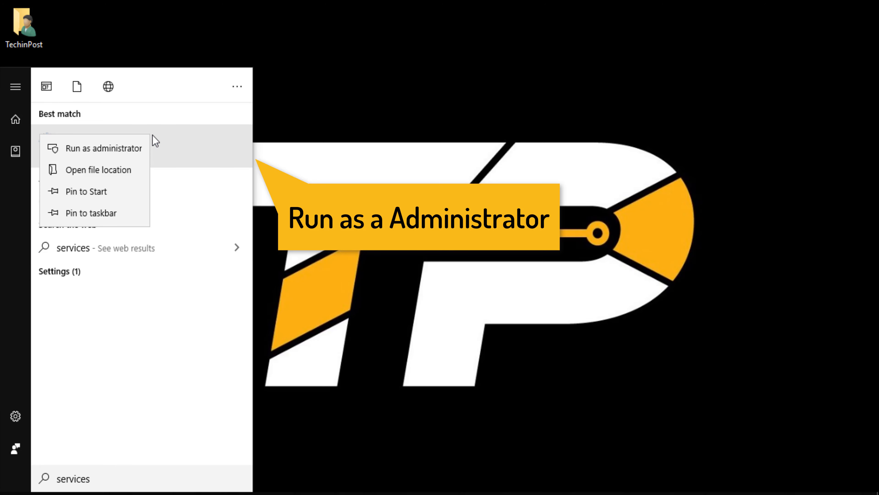
click(141, 147)
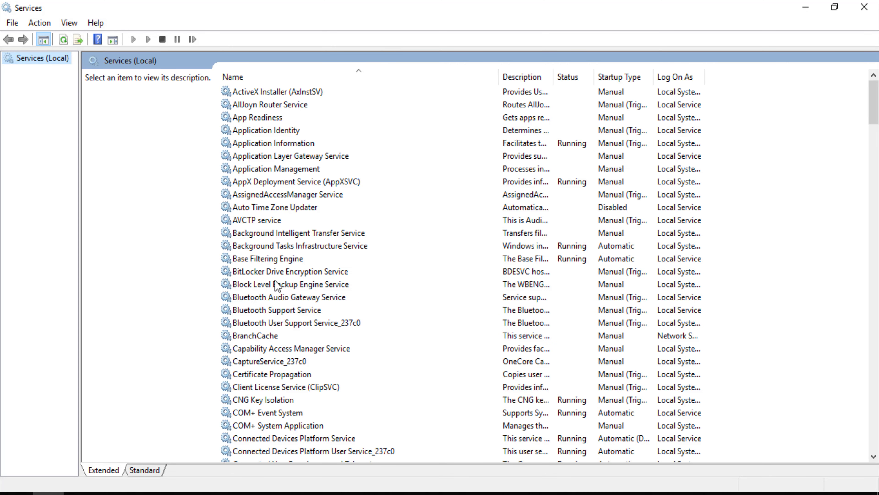
- Find and select the Windows Update service in the list of local services
click(282, 273)
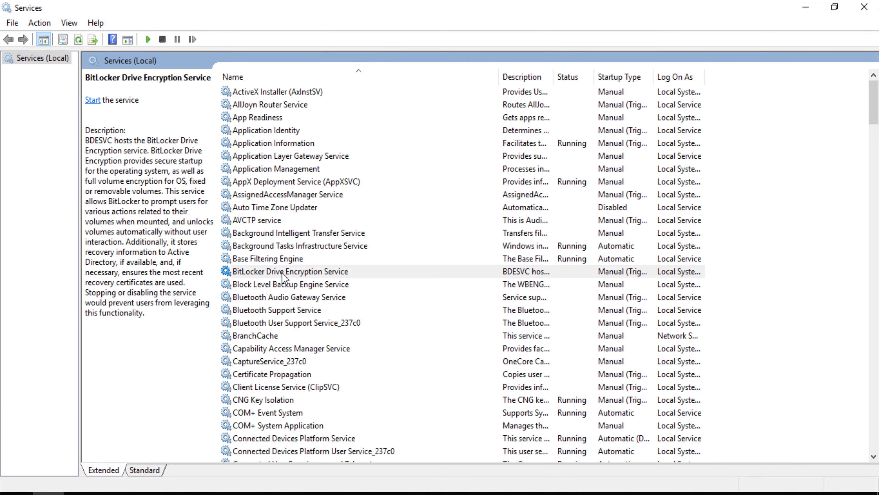
key(w)
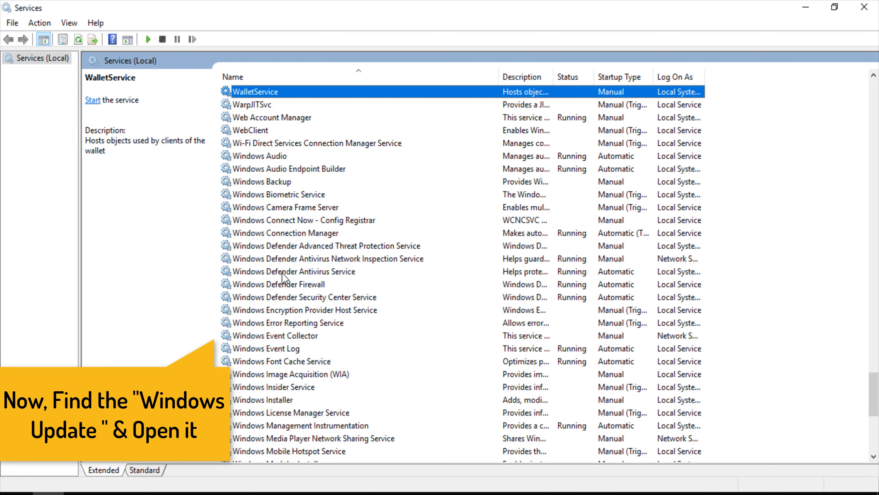
key(Down)
key(Down)
key(Down)
key(Down)
key(Down)
key(Down)
key(Down)
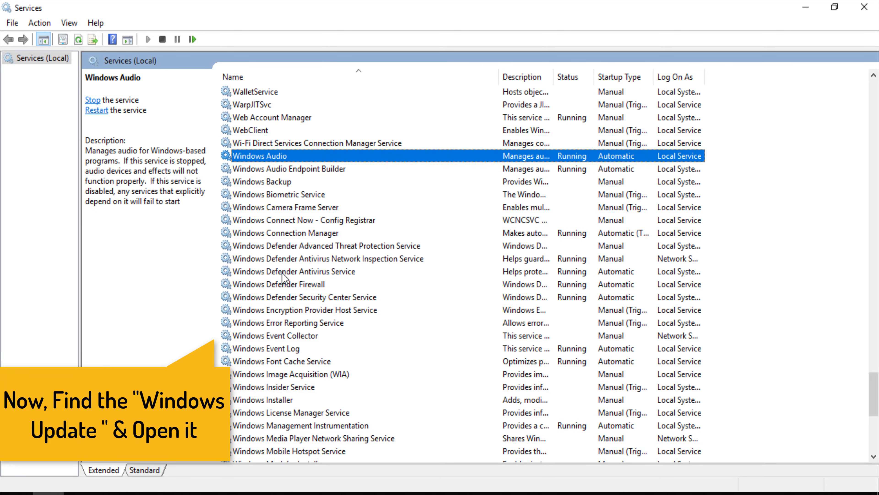
key(Down)
key(Down)
key(Down)
key(Down)
key(Down)
key(Down)
key(Down)
key(Down)
key(Down)
key(Down)
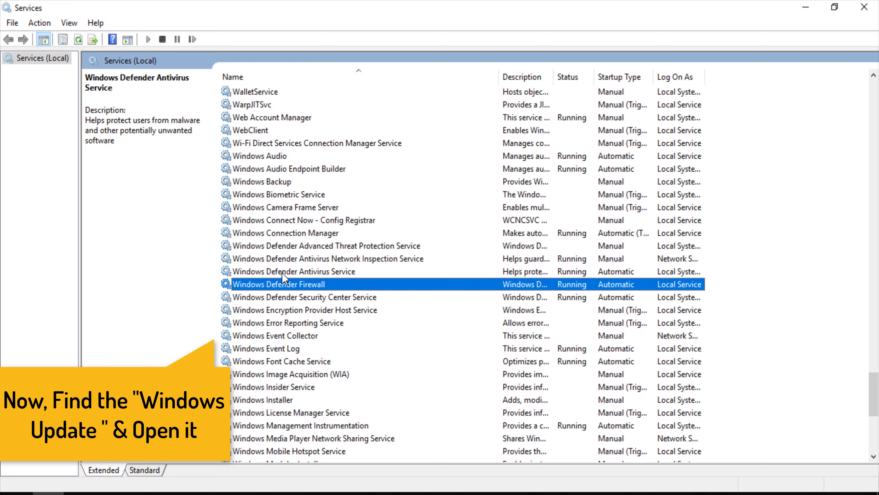
key(Down)
key(Down)
key(Down)
key(Down)
key(Down)
key(Down)
key(Down)
key(Down)
key(Down)
key(Down)
key(Down)
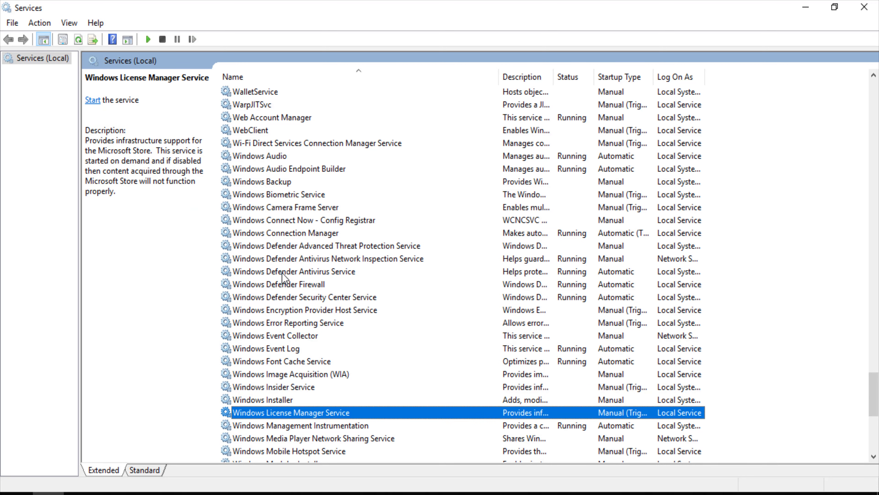
key(Down)
key(Down)
key(Down)
key(Down)
key(Down)
key(Down)
key(Down)
key(Down)
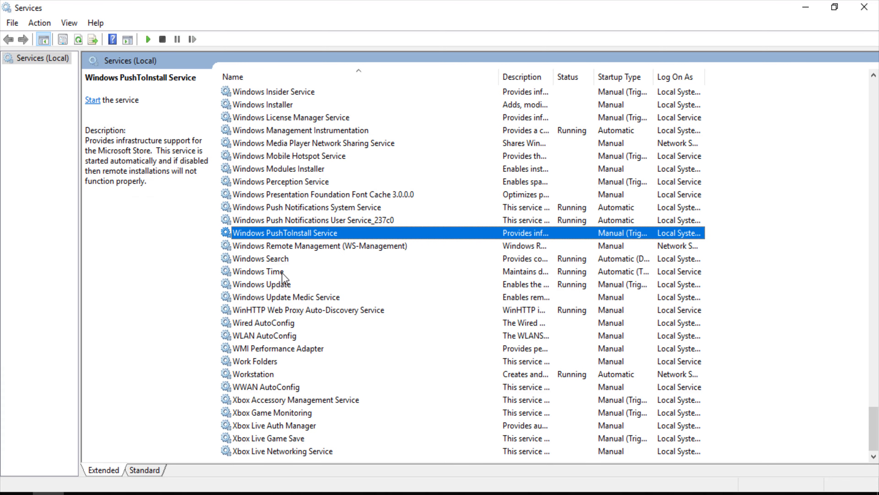
key(Down)
key(Down)
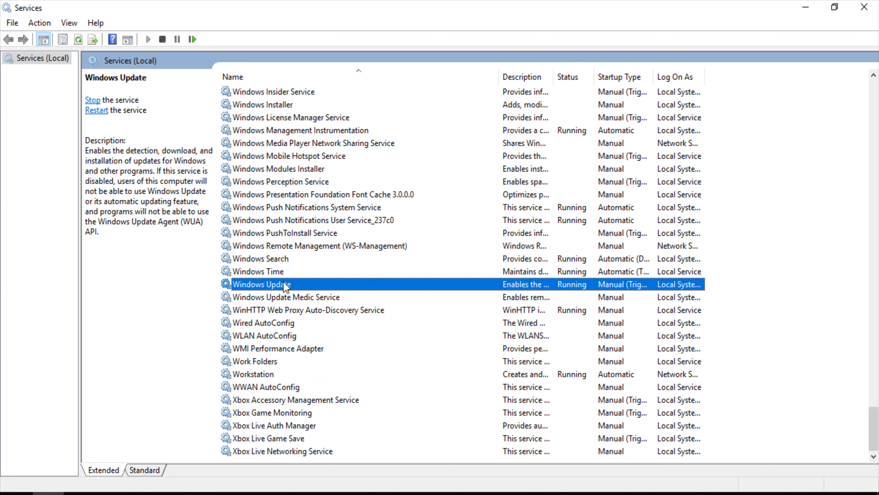
- Open the Windows Update service's properties and set its startup type to Automatic
double_click(285, 283)
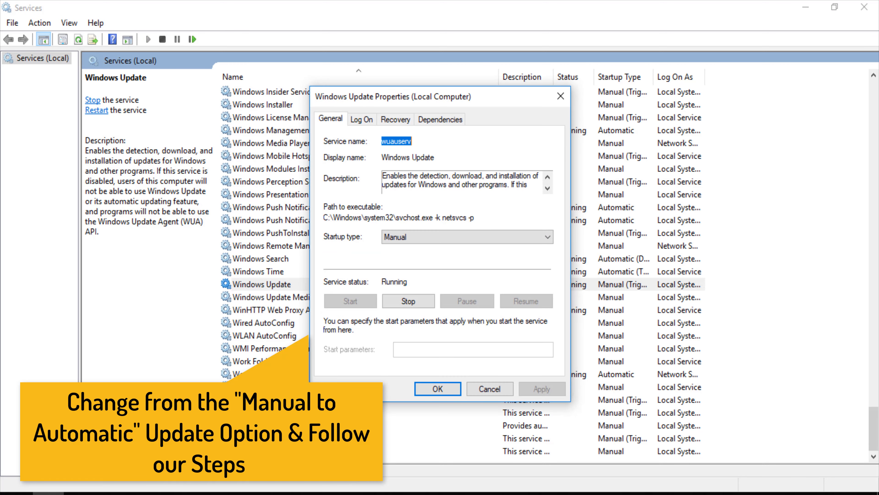
click(427, 237)
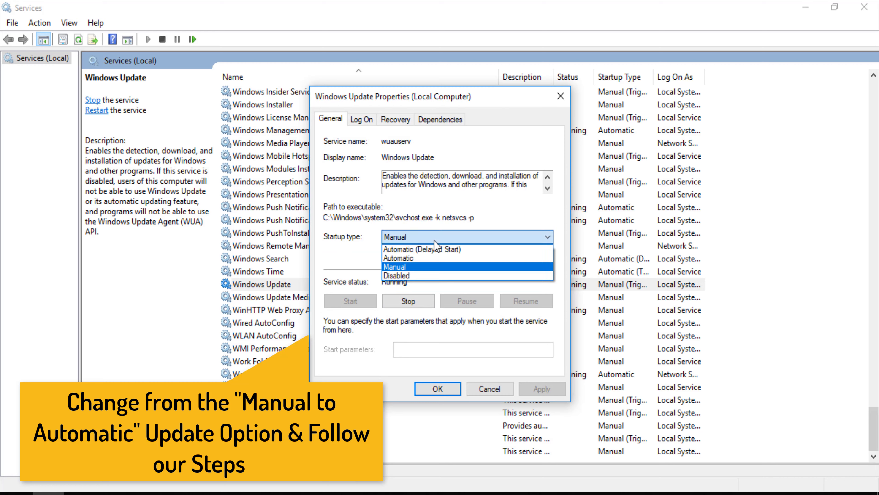
click(429, 257)
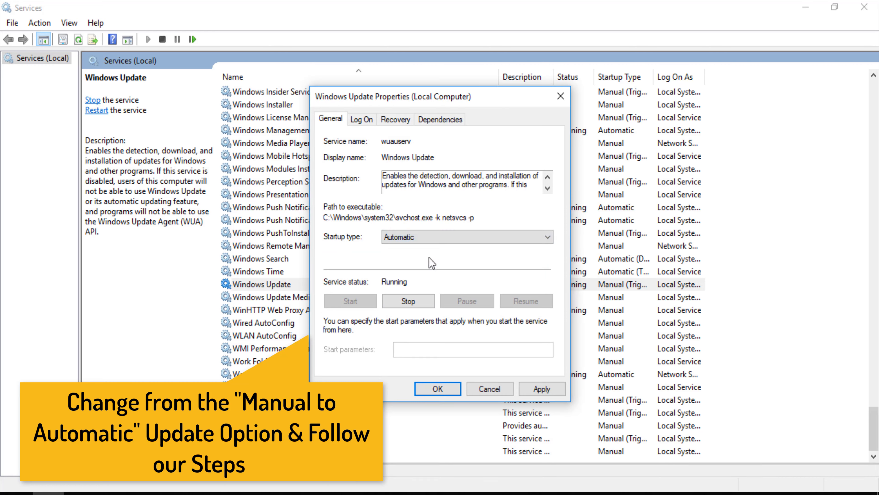
- Stop and start the Windows Update service again, apply the changes and close the Services window
click(412, 302)
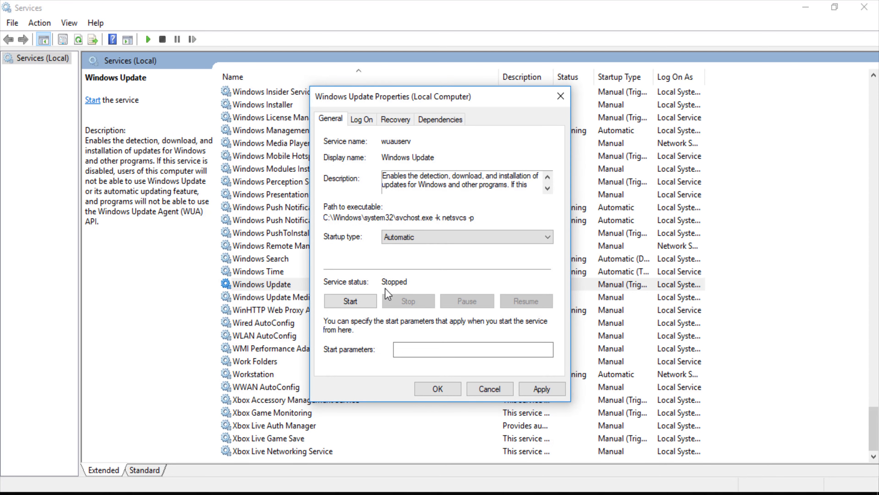
click(362, 298)
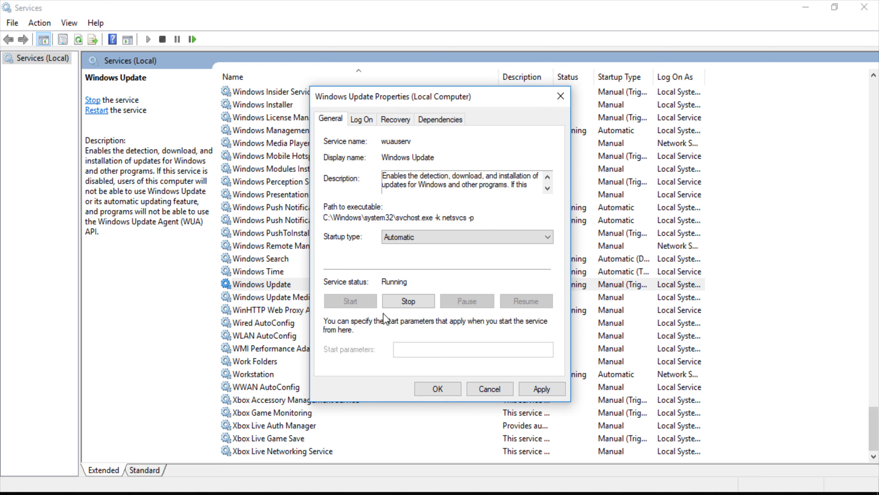
click(542, 387)
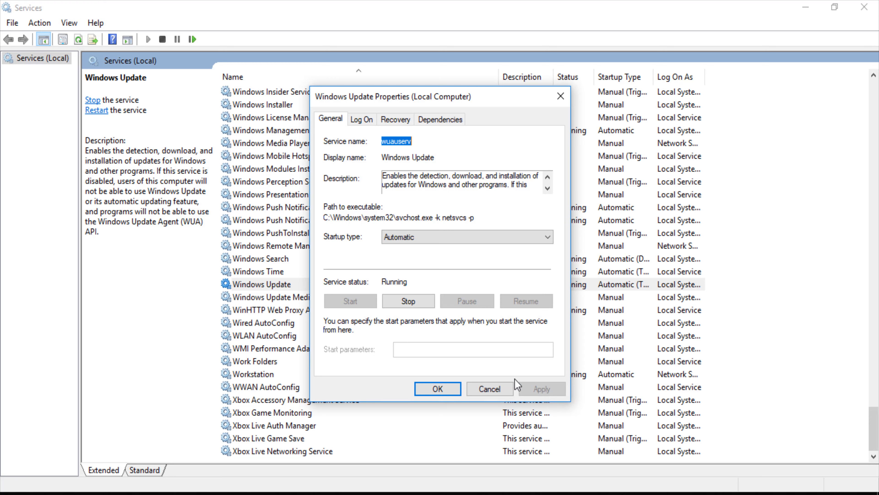
click(449, 387)
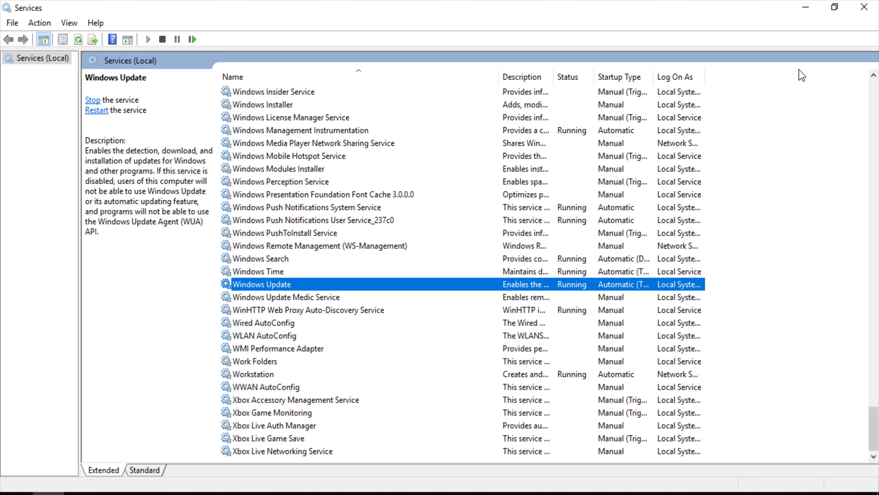
click(873, 9)
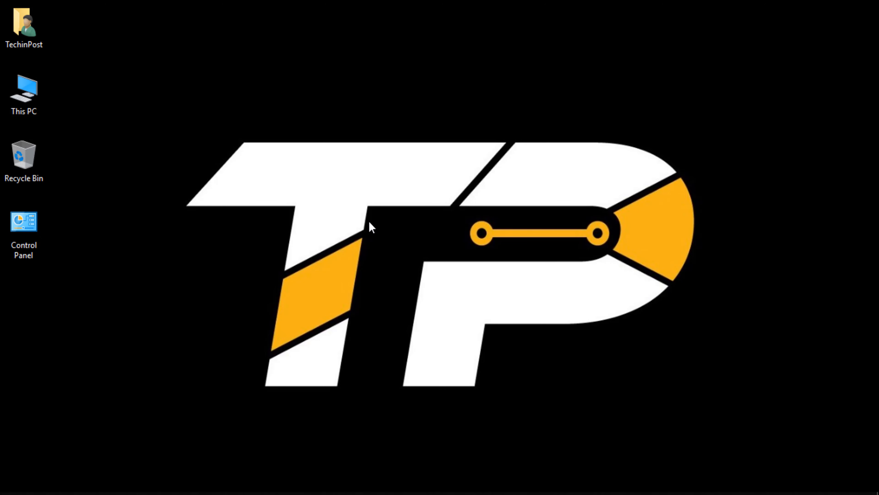
right_click(370, 226)
click(390, 259)
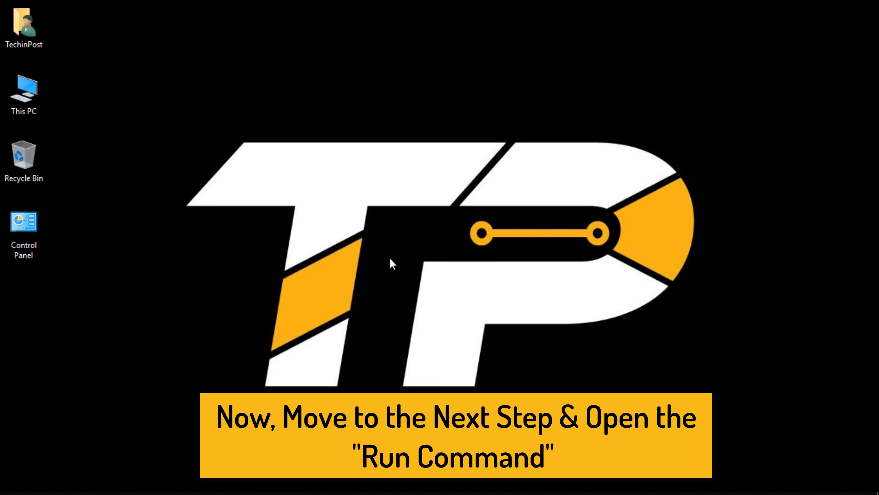
- Search for the Run dialog, open it and try to run gpedit
key(super)
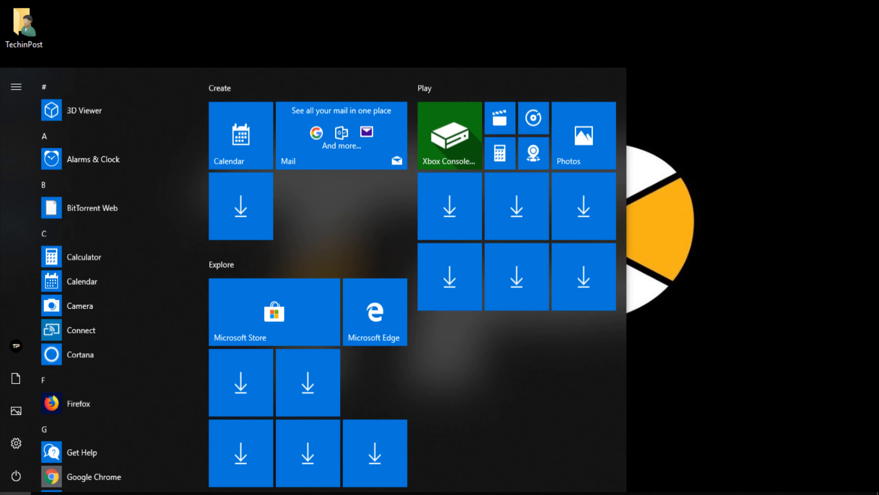
text(run)
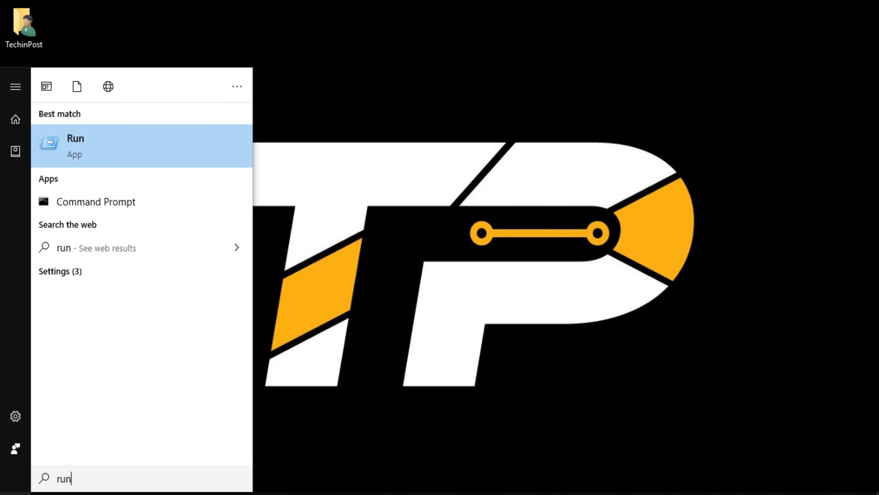
click(143, 156)
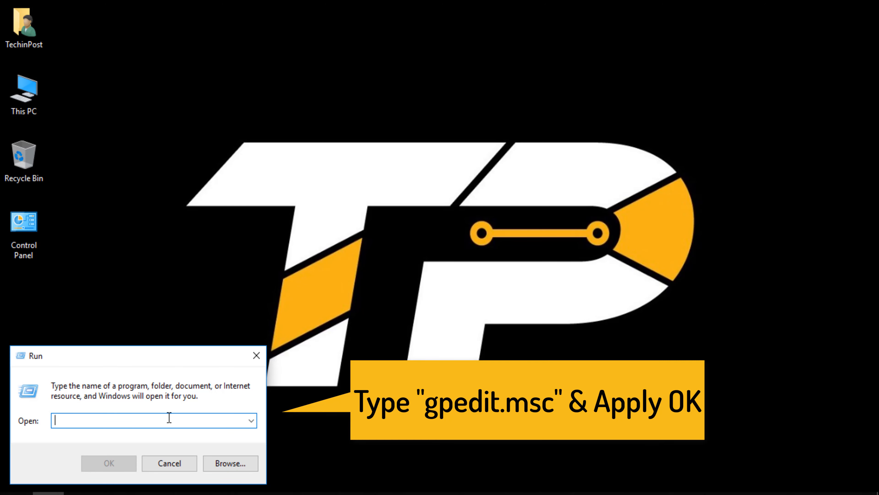
text(gpedit)
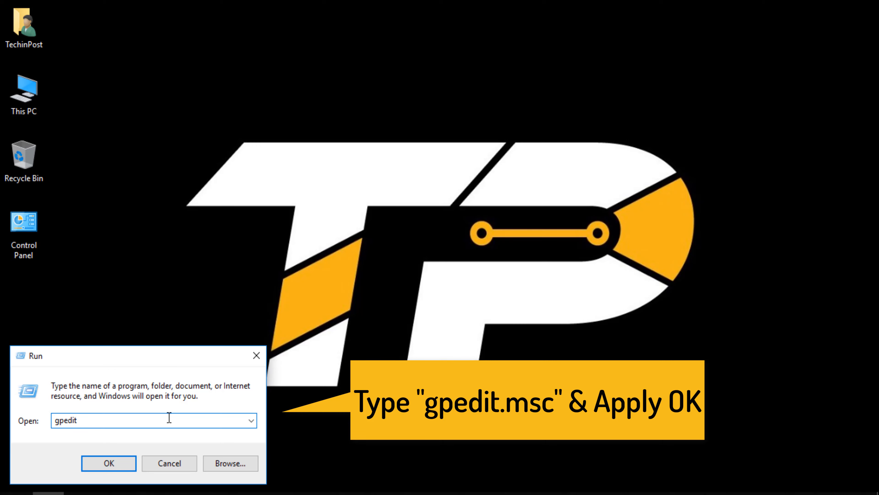
key(Return)
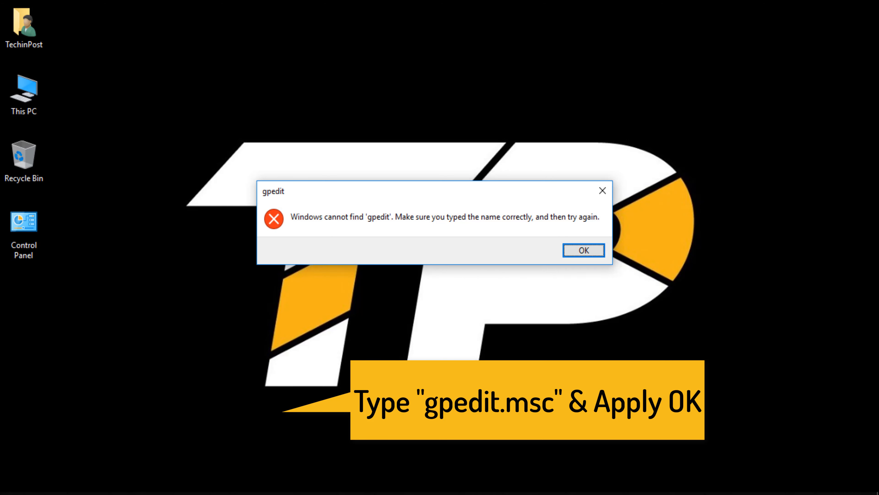
key(Return)
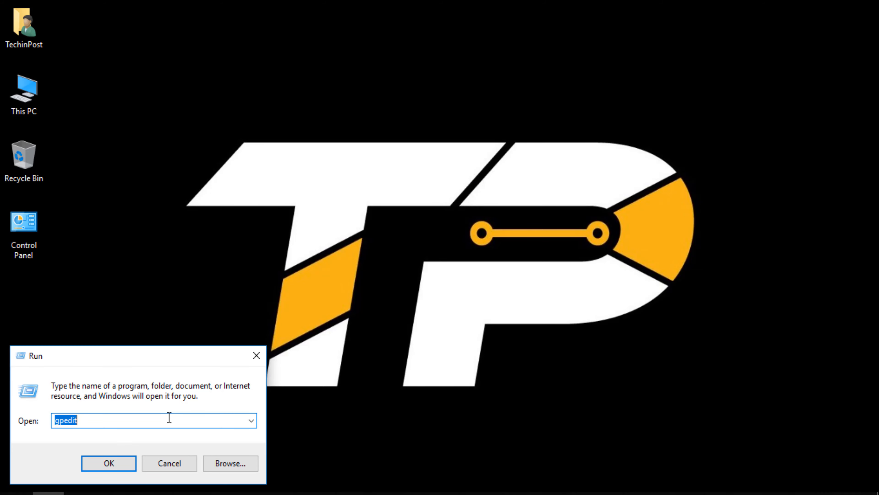
- Run gpedit.msc to open the Local Group Policy Editor, maximize it and widen its tree pane
click(169, 418)
text(.msc)
key(Return)
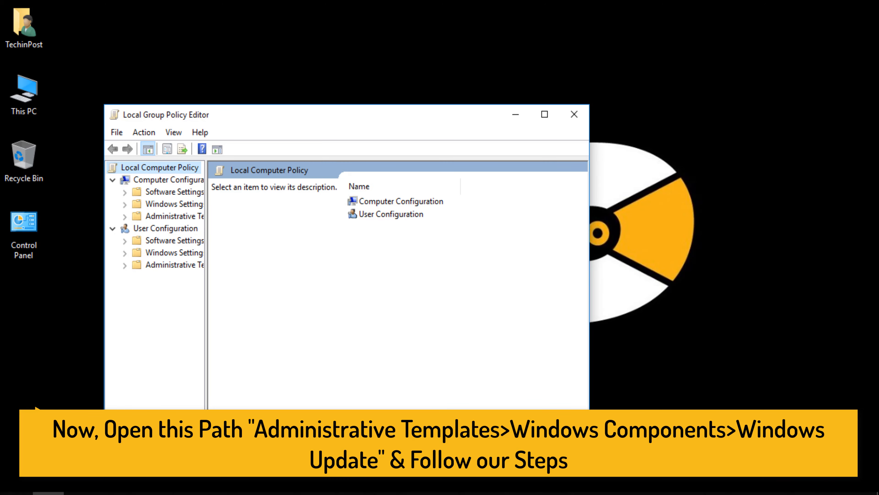
click(546, 114)
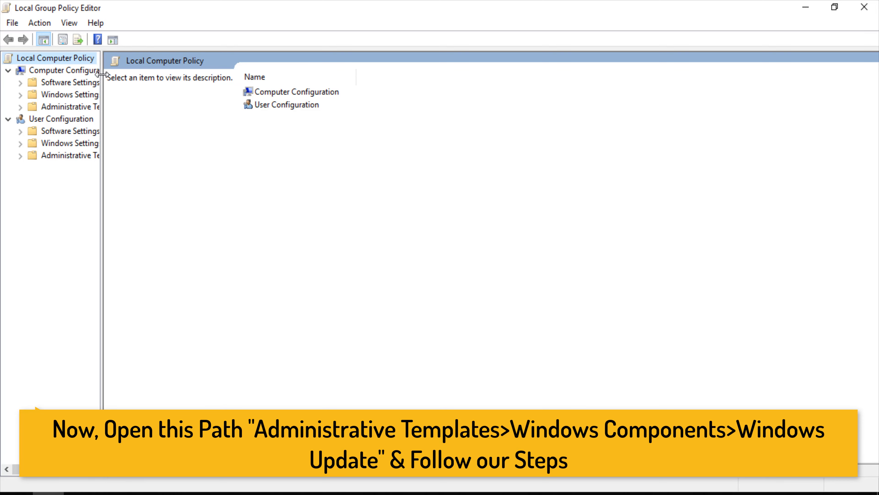
drag(101, 74, 168, 74)
- Expand Windows Settings and Administrative Templates under Computer Configuration
click(69, 107)
click(35, 84)
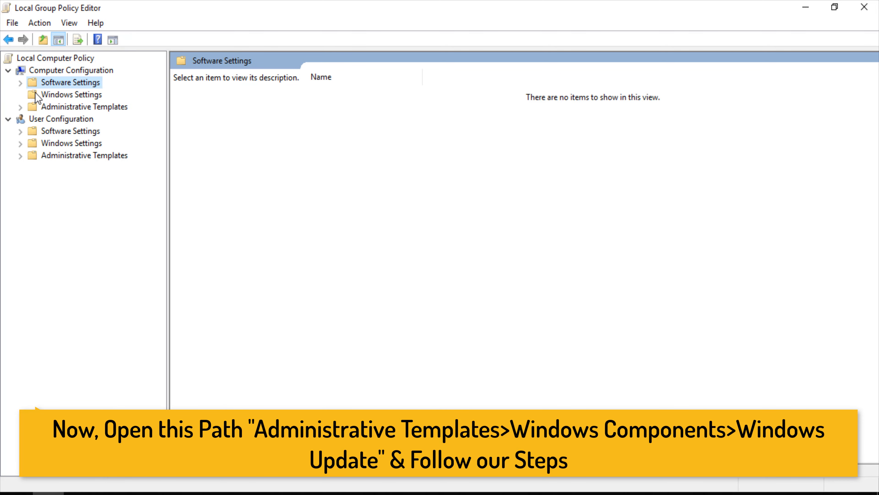
click(35, 94)
click(20, 95)
click(20, 168)
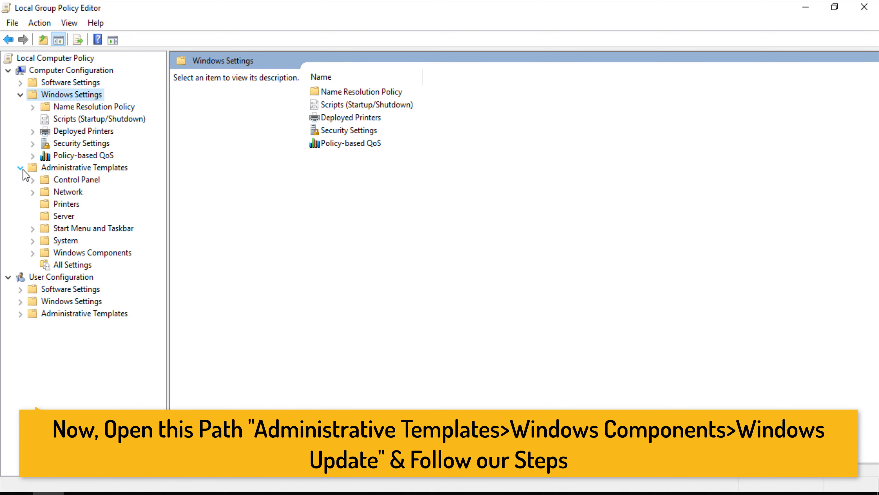
- Look through the System policy folders under Administrative Templates, including Windows Time Service and Windows File Protection
double_click(70, 238)
scroll(90, 312, down, 6)
click(98, 376)
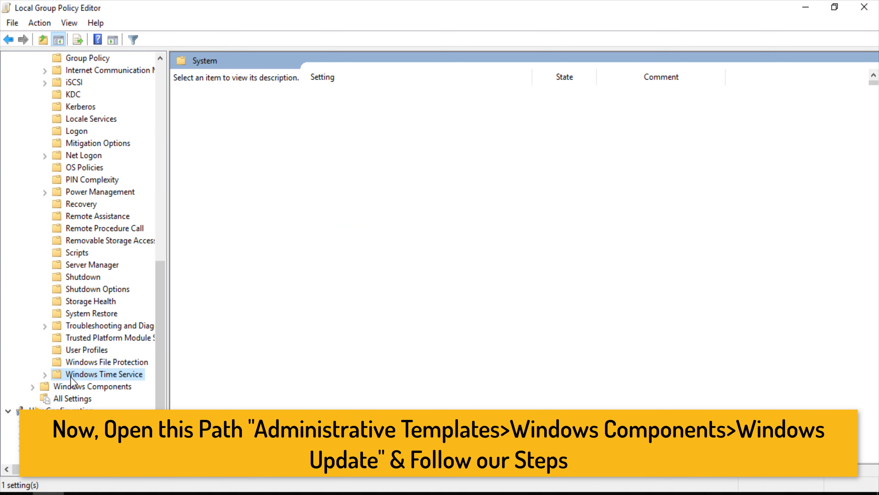
click(46, 374)
click(72, 362)
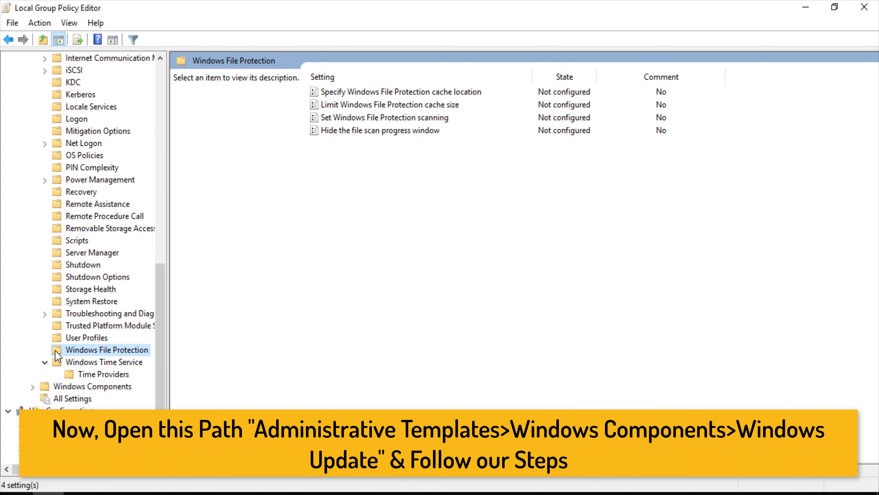
scroll(66, 336, up, 9)
scroll(66, 336, down, 9)
click(45, 314)
click(46, 266)
- Expand Windows Components under Administrative Templates and open the Windows Update policy settings
click(93, 373)
click(70, 387)
click(32, 386)
scroll(85, 243, down, 19)
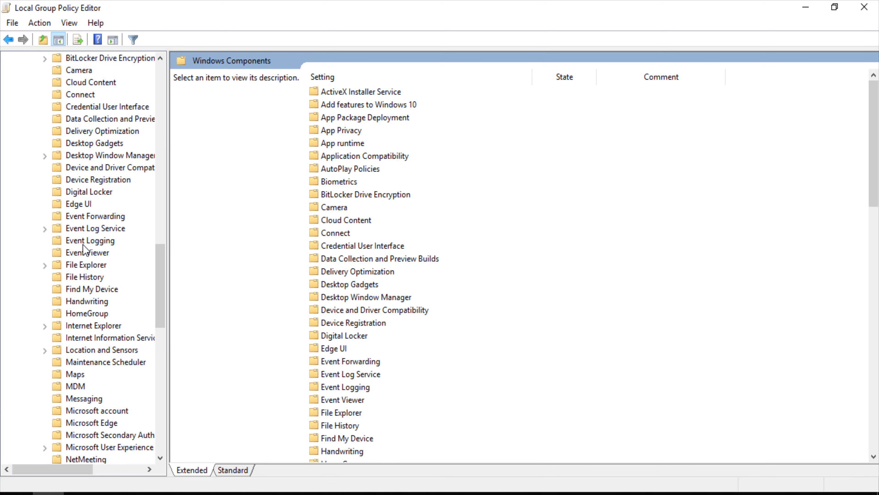
click(104, 376)
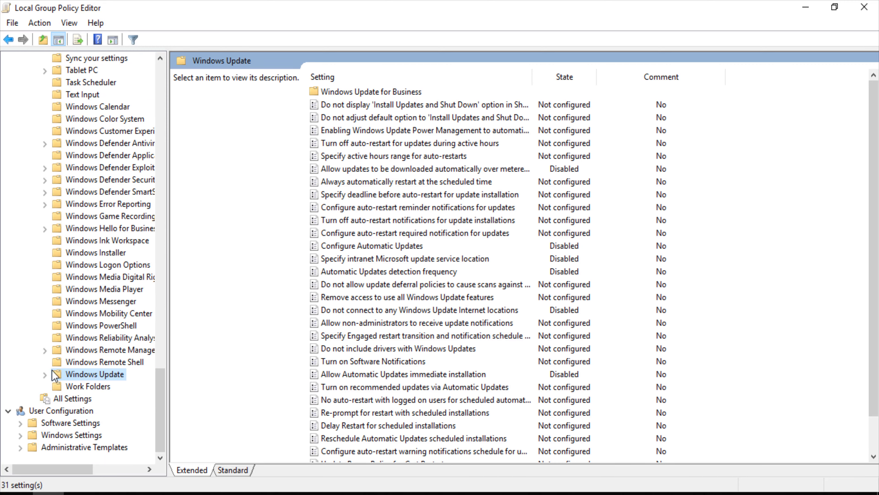
click(45, 375)
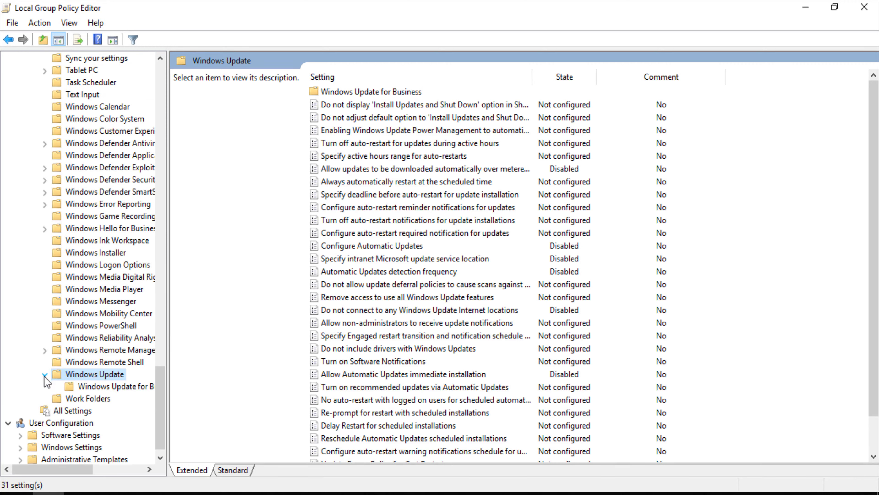
double_click(77, 375)
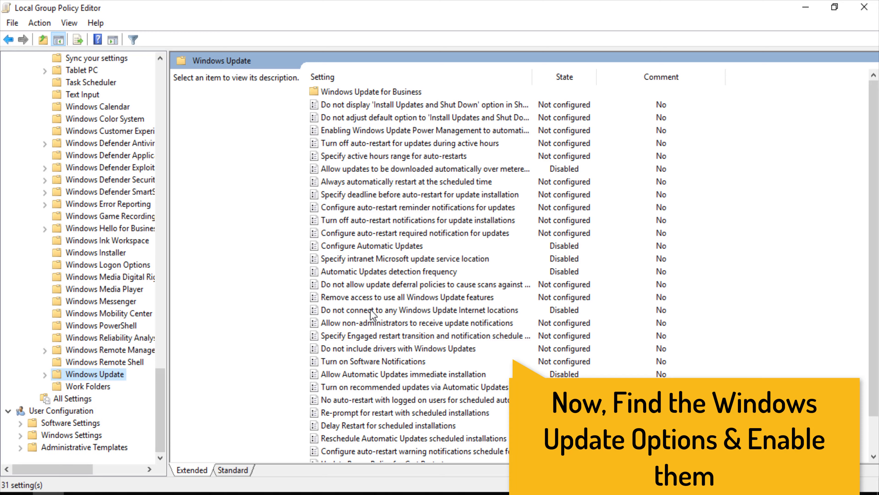
- Set the Automatic Updates detection frequency policy to Enabled and apply the change
click(380, 271)
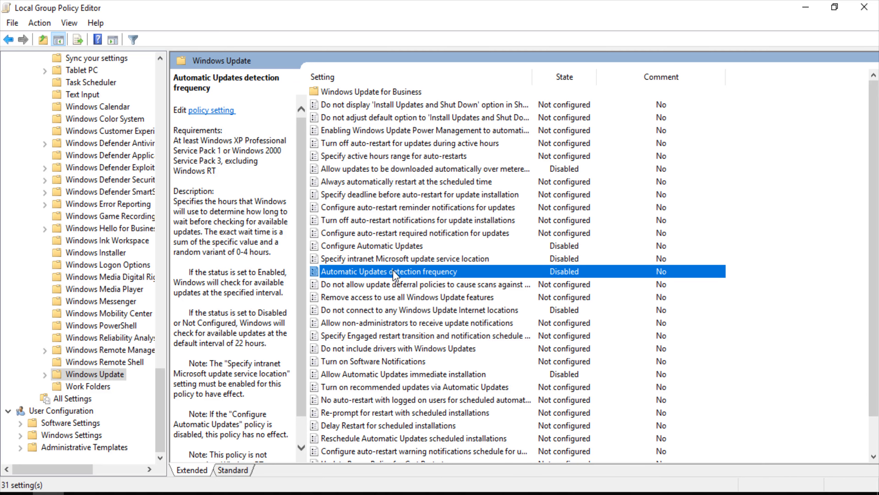
double_click(417, 273)
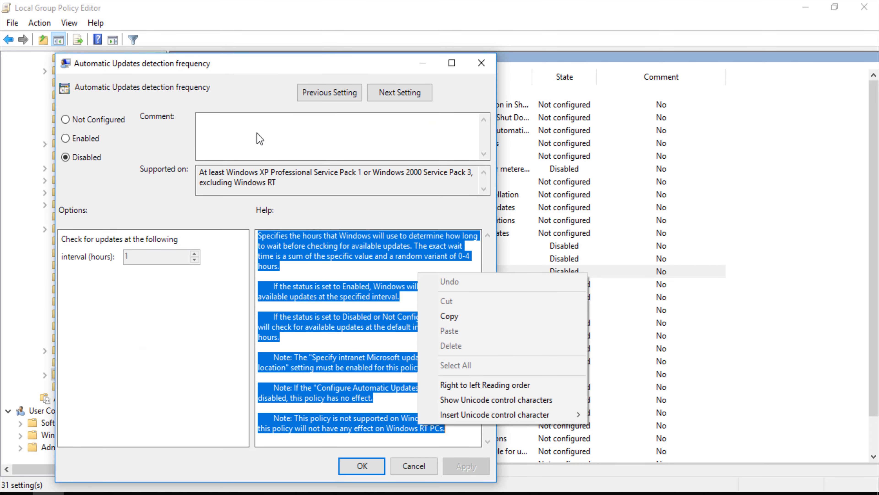
click(258, 143)
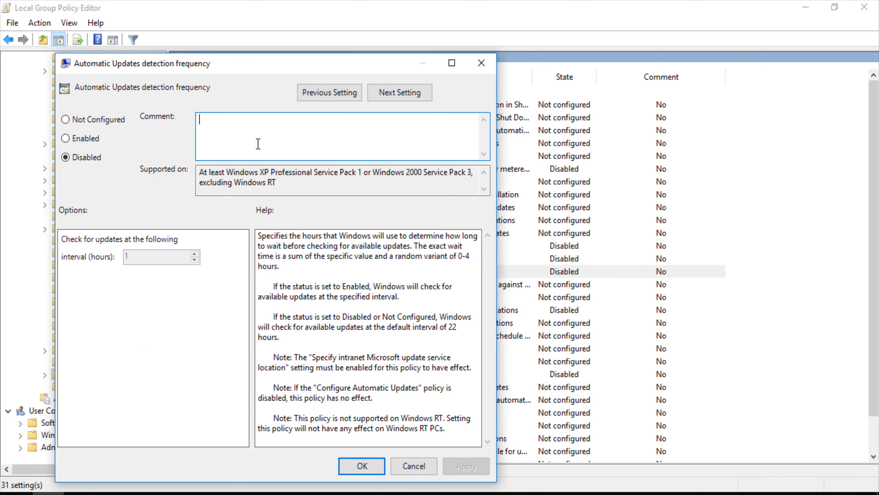
click(94, 140)
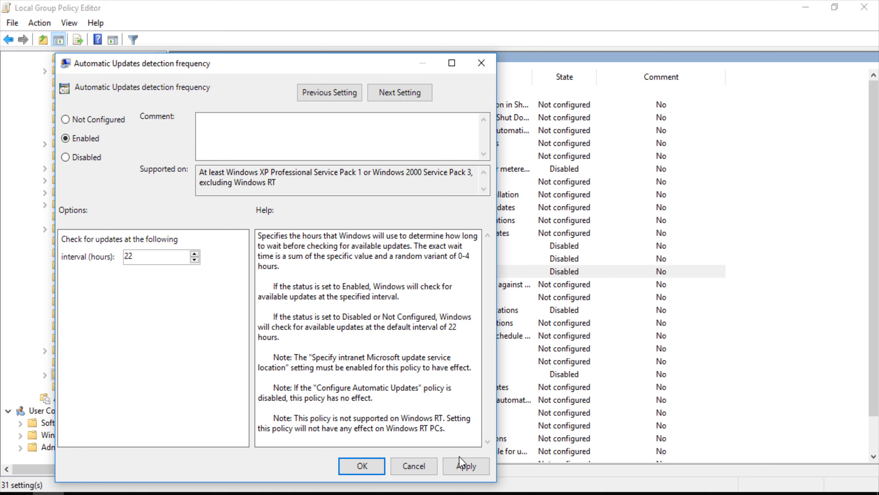
click(465, 466)
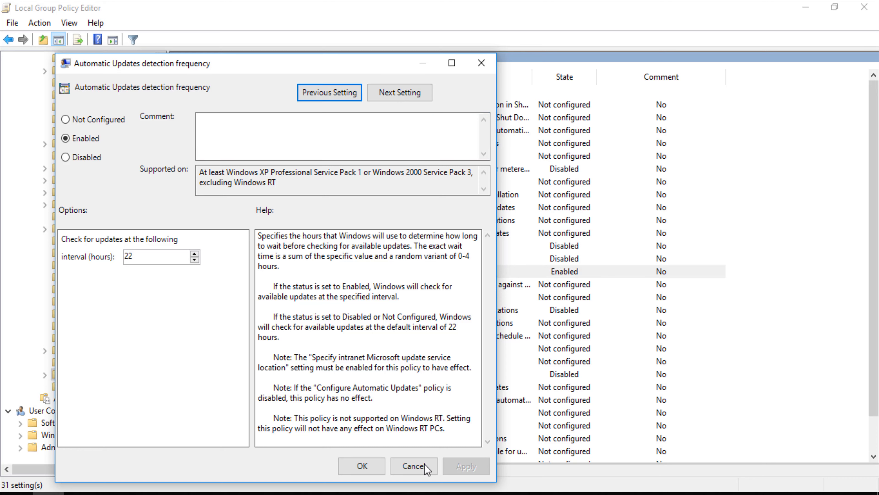
click(367, 462)
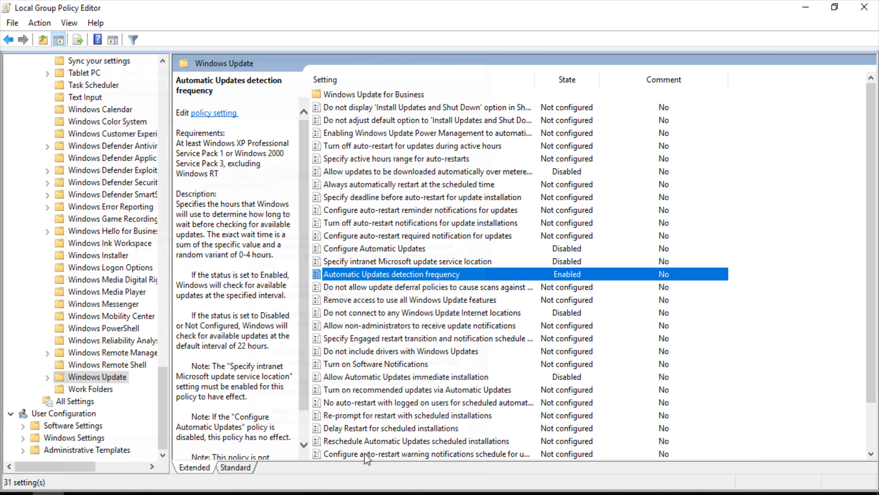
- Set the Configure Automatic Updates policy to Enabled and apply the change
click(375, 249)
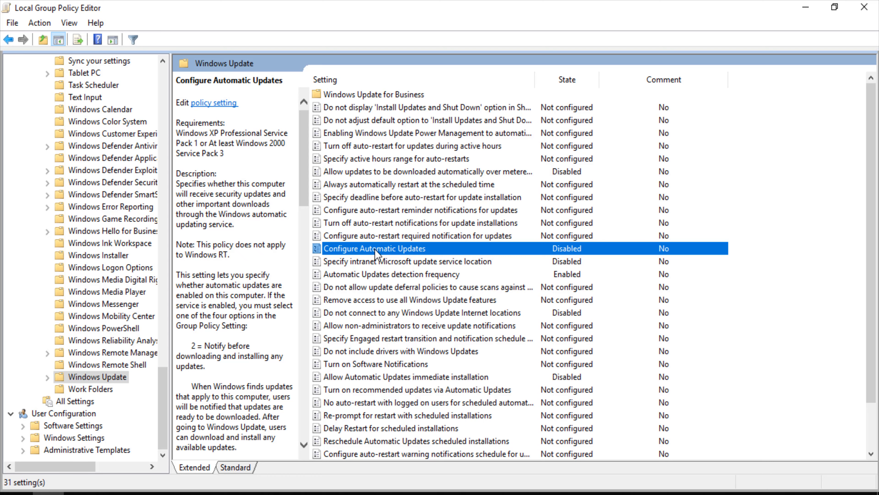
double_click(376, 252)
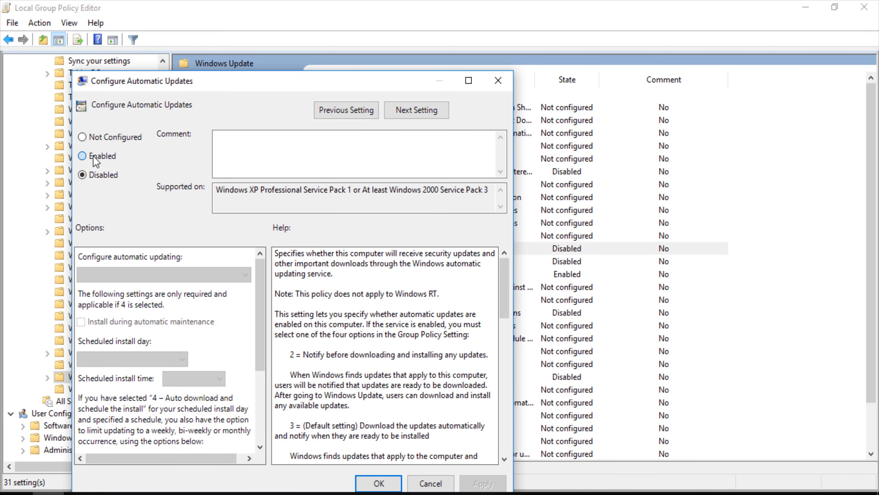
click(93, 155)
drag(233, 78, 231, 15)
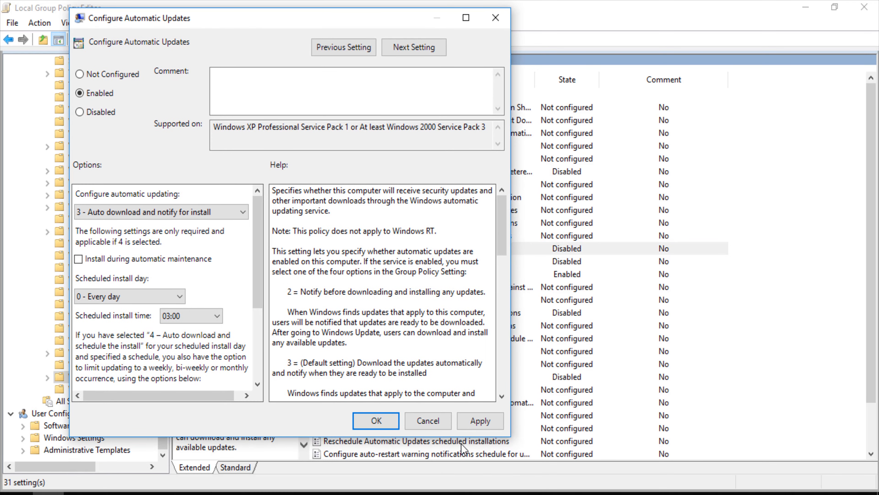
click(470, 425)
click(376, 421)
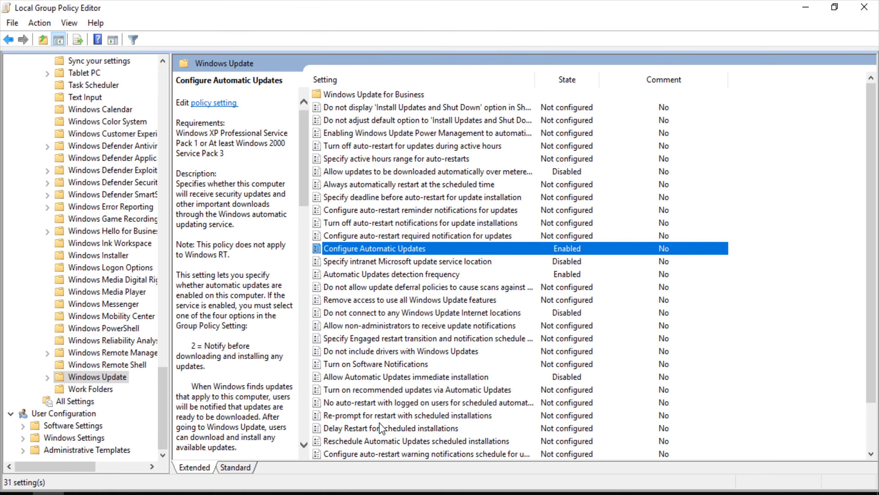
- Close the Local Group Policy Editor and restart the computer
click(872, 4)
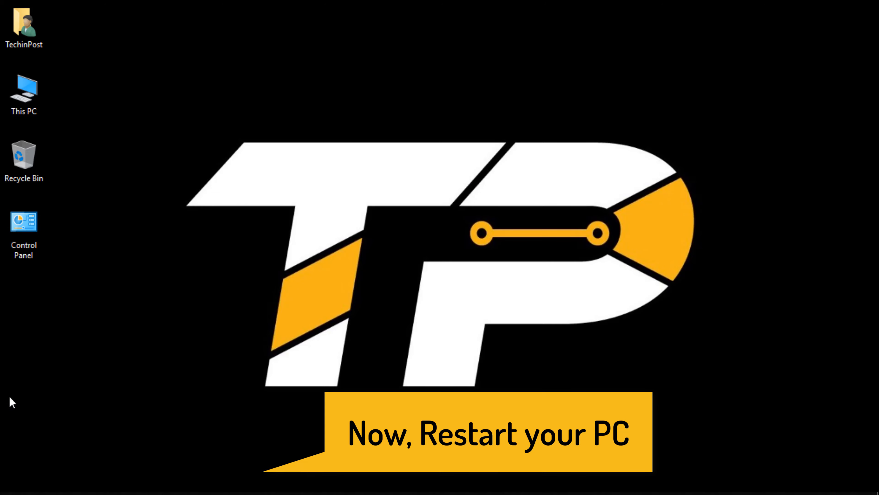
click(17, 492)
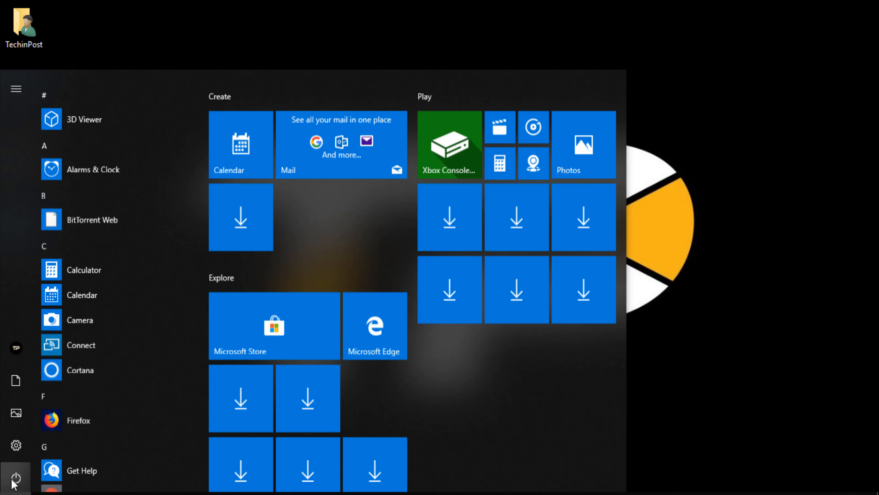
click(16, 475)
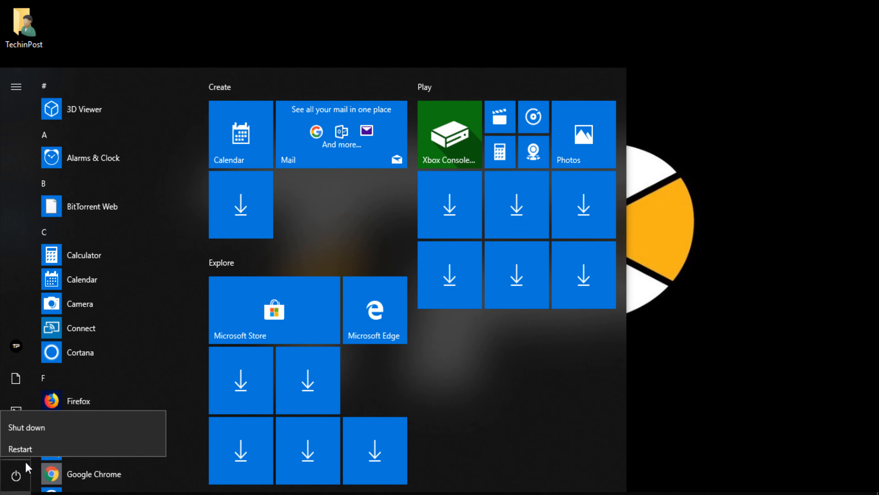
click(39, 445)
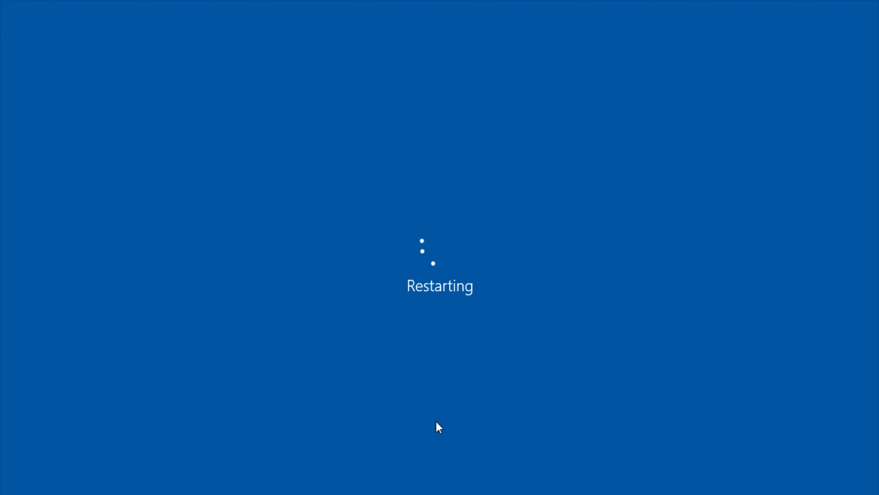